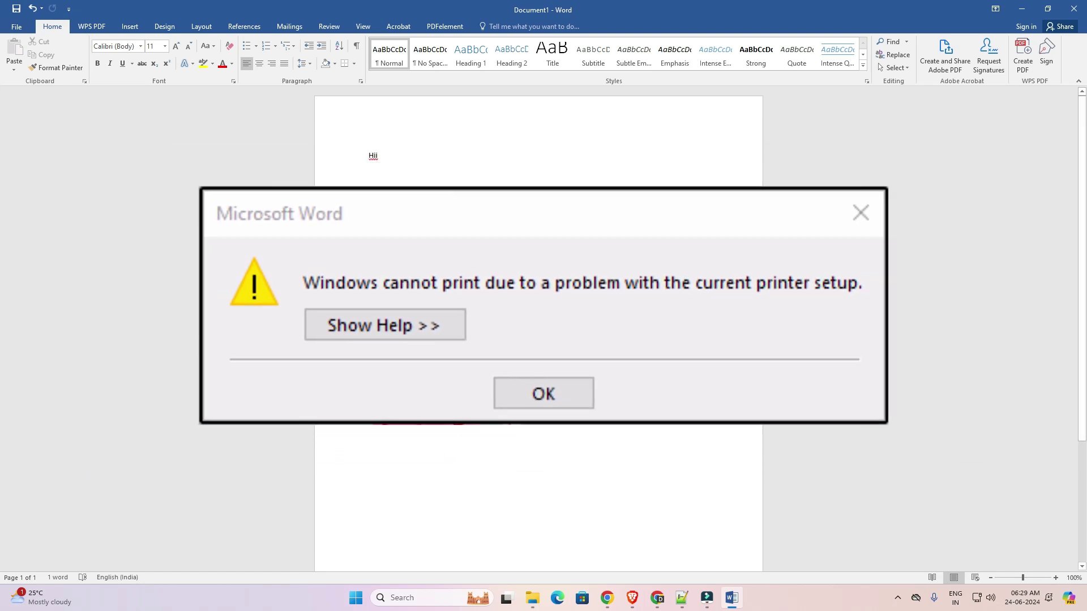
Minimize Word and launch Registry Editor from the Start menu search results
left_click(1027, 5)
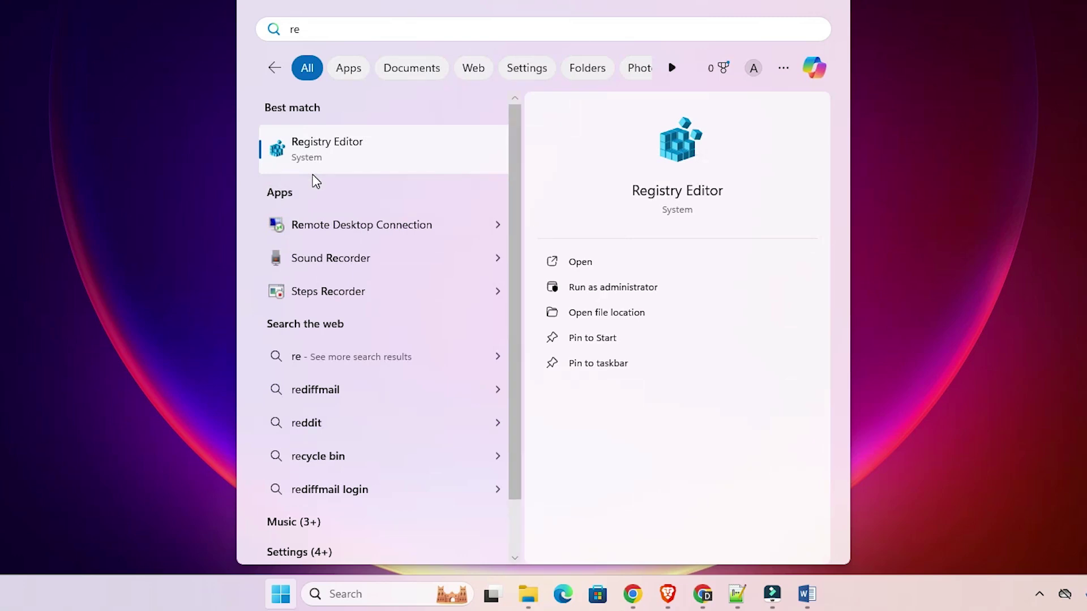
left_click(334, 161)
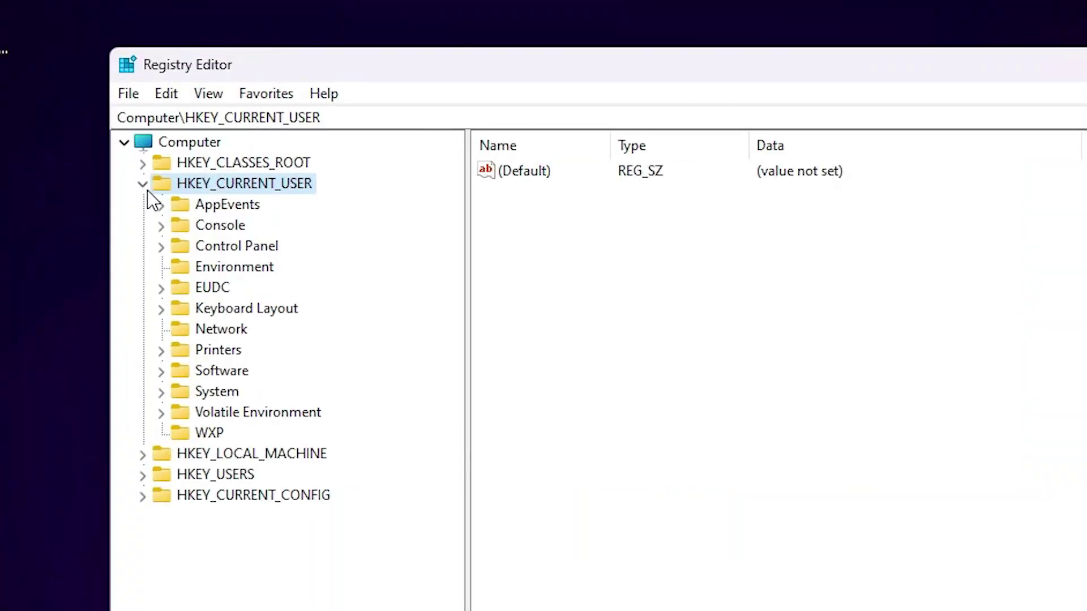
Expand HKEY_CURRENT_USER\Software to reveal vendor subkeys such as Google, Intel and Microsoft
left_click(143, 185)
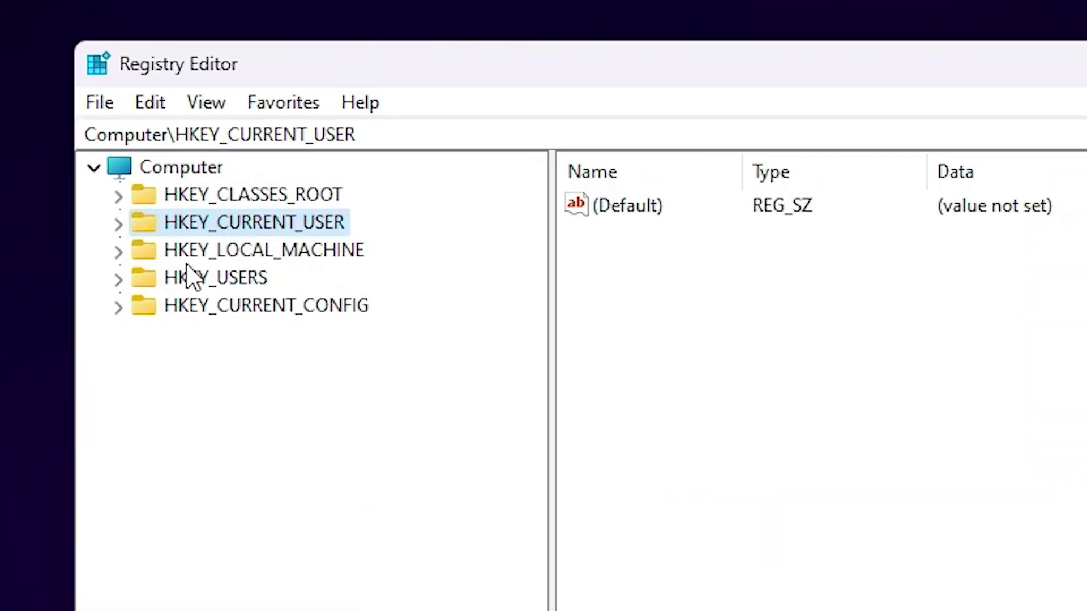
left_click(119, 223)
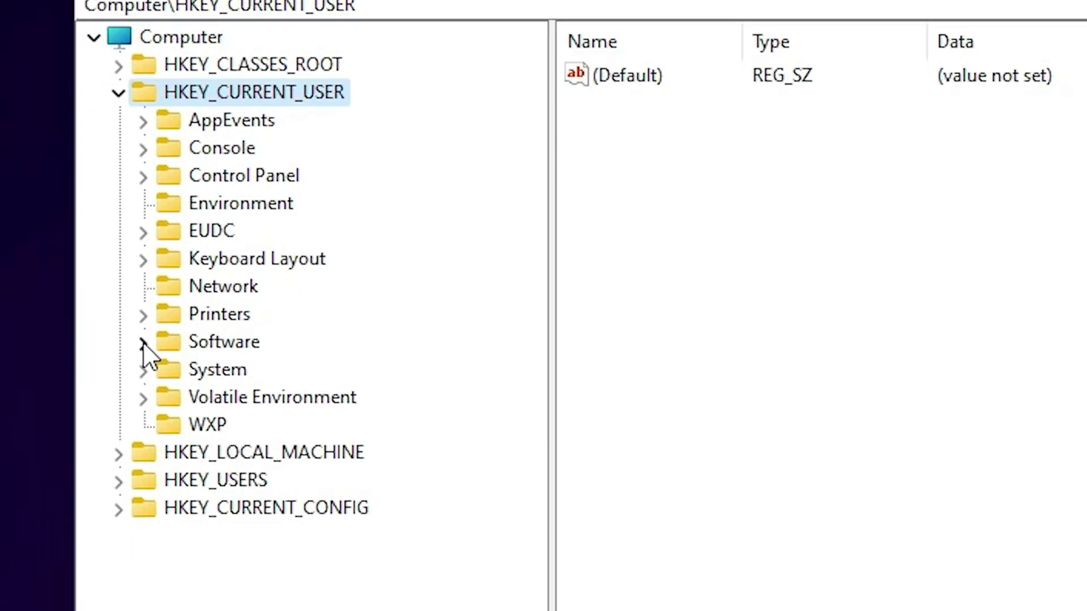
left_click(143, 344)
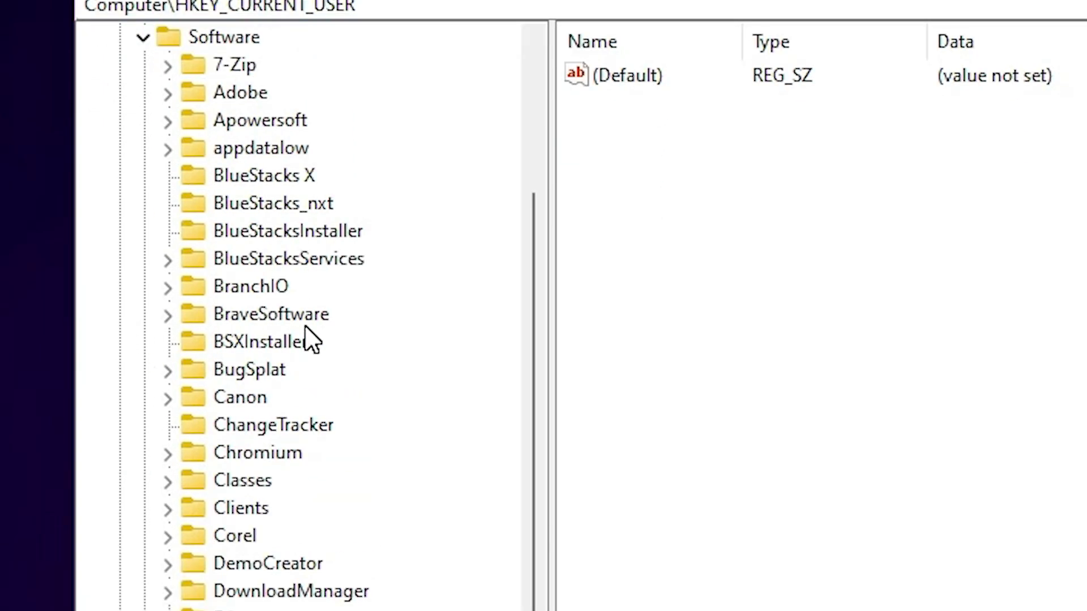
scroll(340, 347, "down", 10)
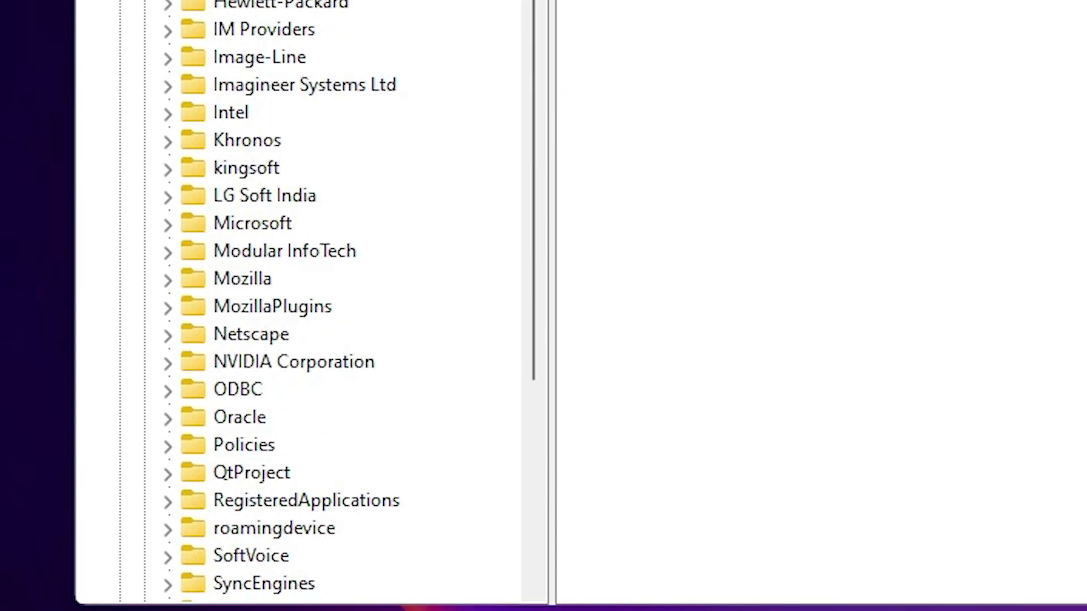
scroll(243, 306, "down", 2)
scroll(293, 121, "up", 2)
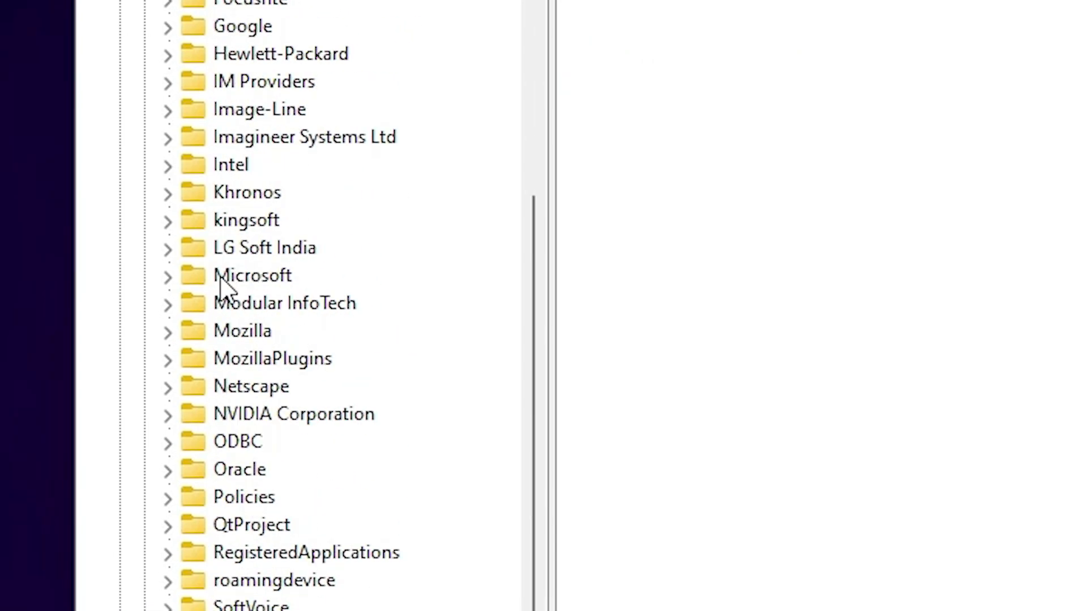
Drill into Software\Microsoft\Windows NT\CurrentVersion and select its Windows subkey
left_click(166, 278)
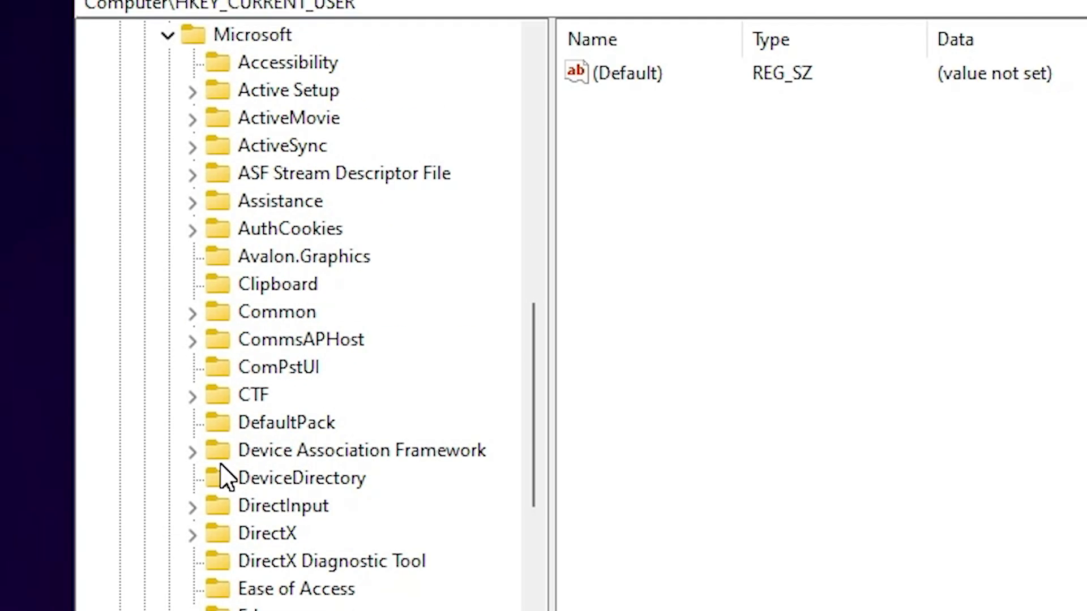
scroll(224, 478, "down", 20)
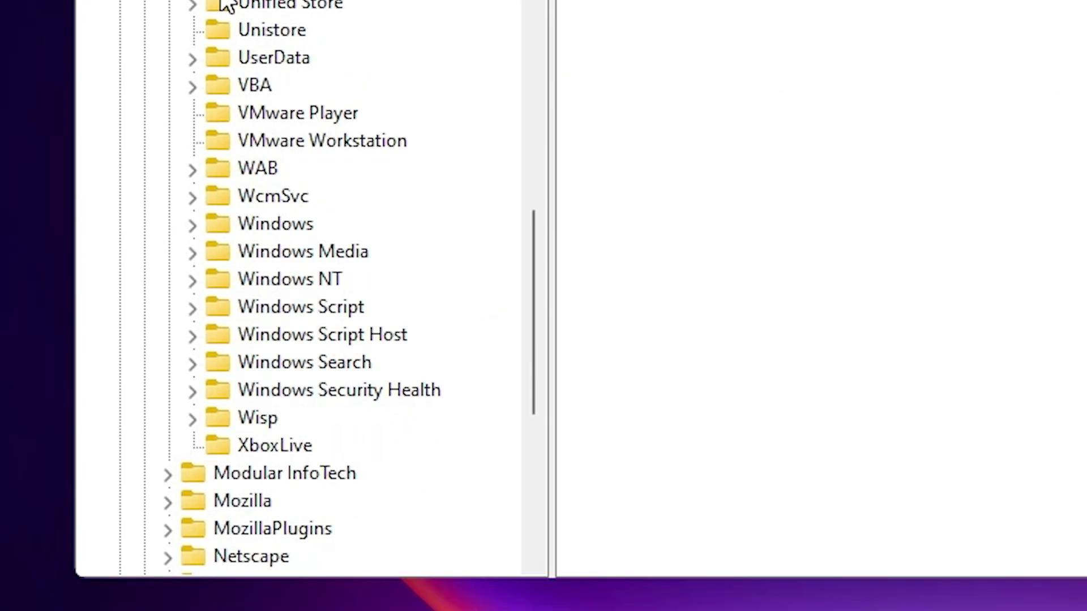
scroll(221, 2, "down", 3)
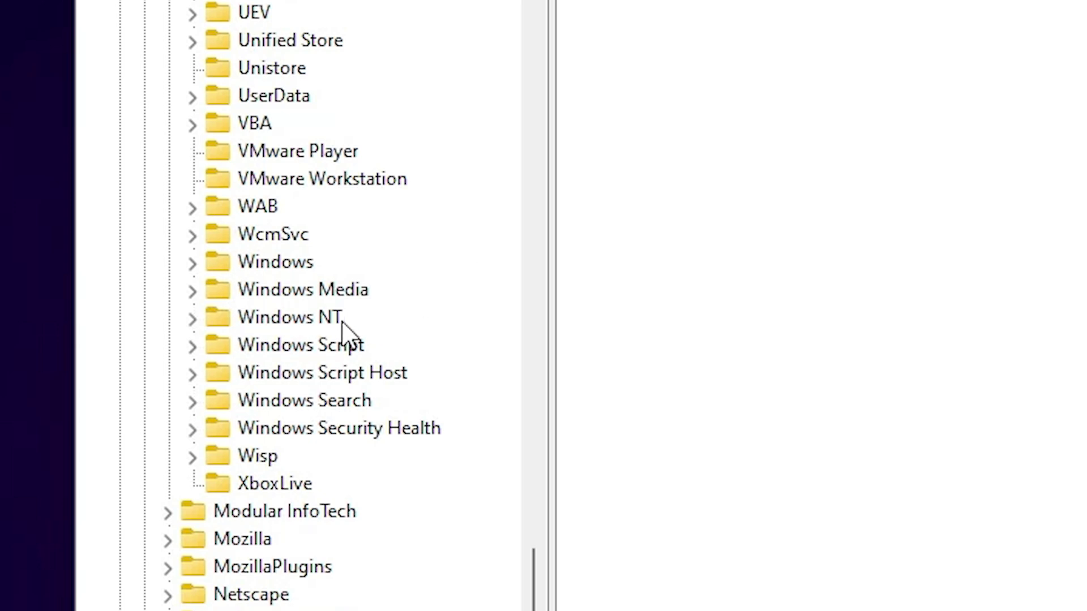
left_click(192, 318)
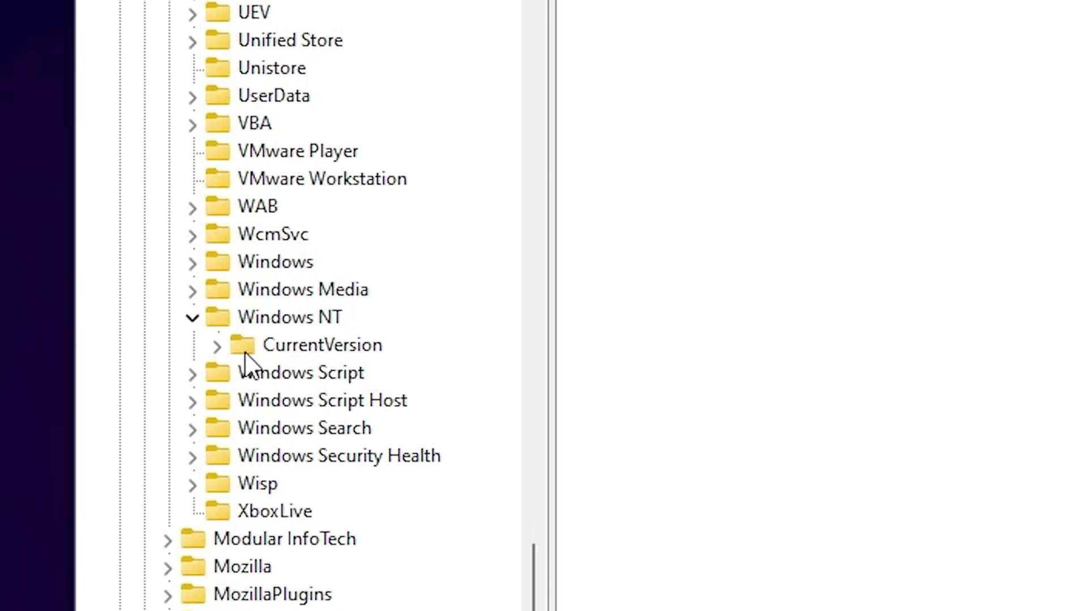
left_click(220, 347)
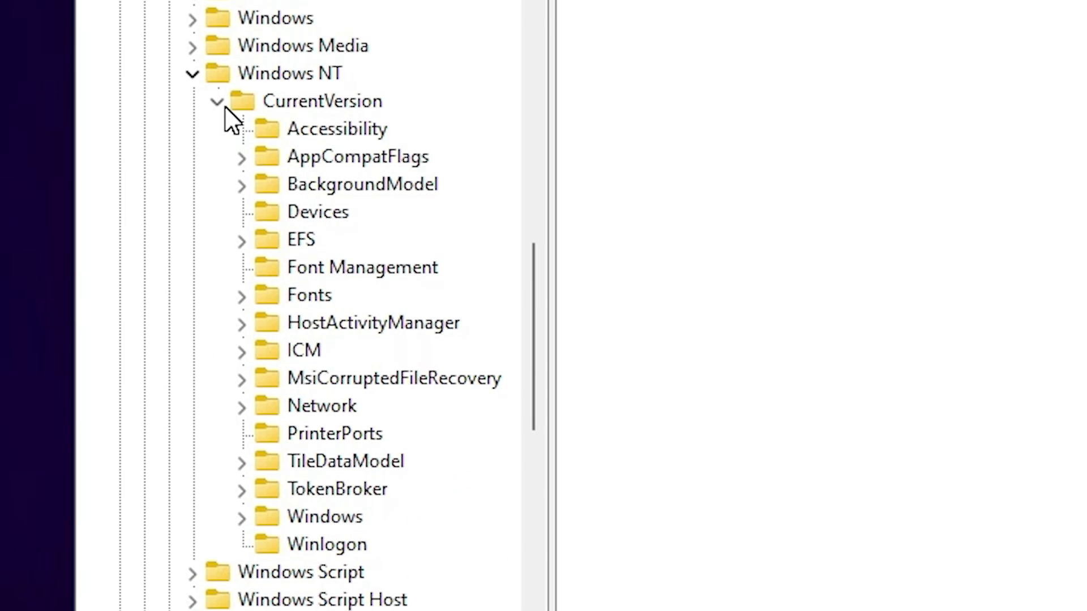
left_click(327, 521)
scroll(428, 139, "down", 4)
scroll(340, 199, "down", 1)
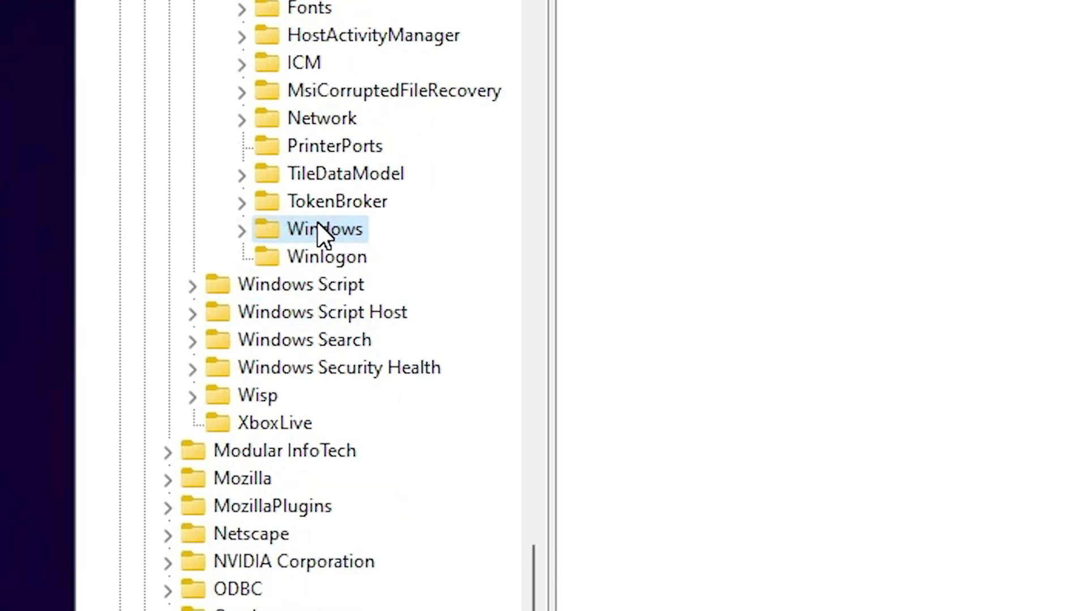
Allow Full Control for ALL APPLICATION PACKAGES on the Windows key and apply it
right_click(320, 233)
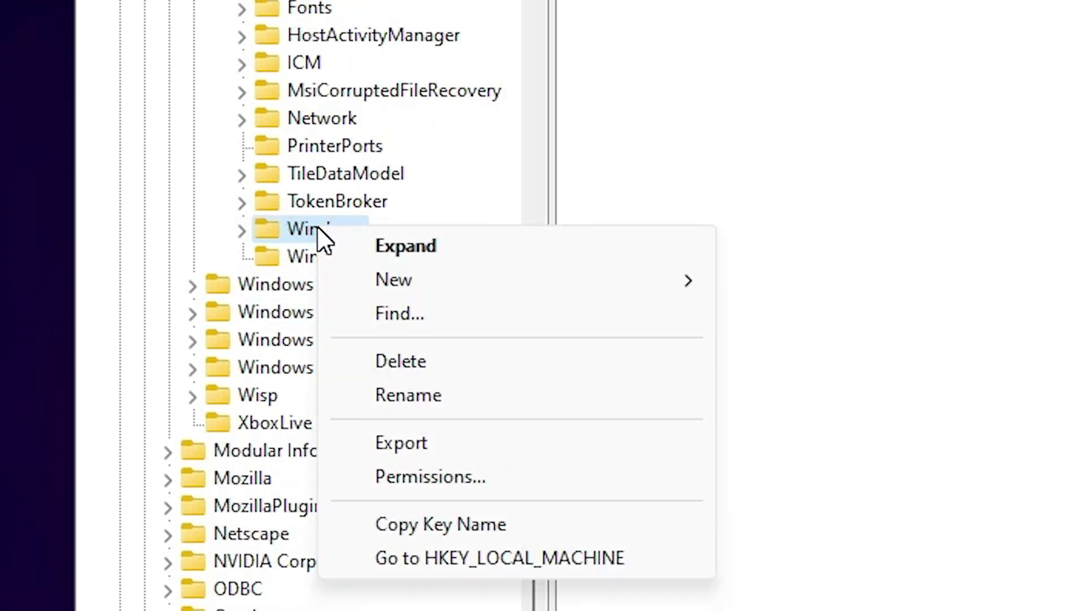
left_click(515, 481)
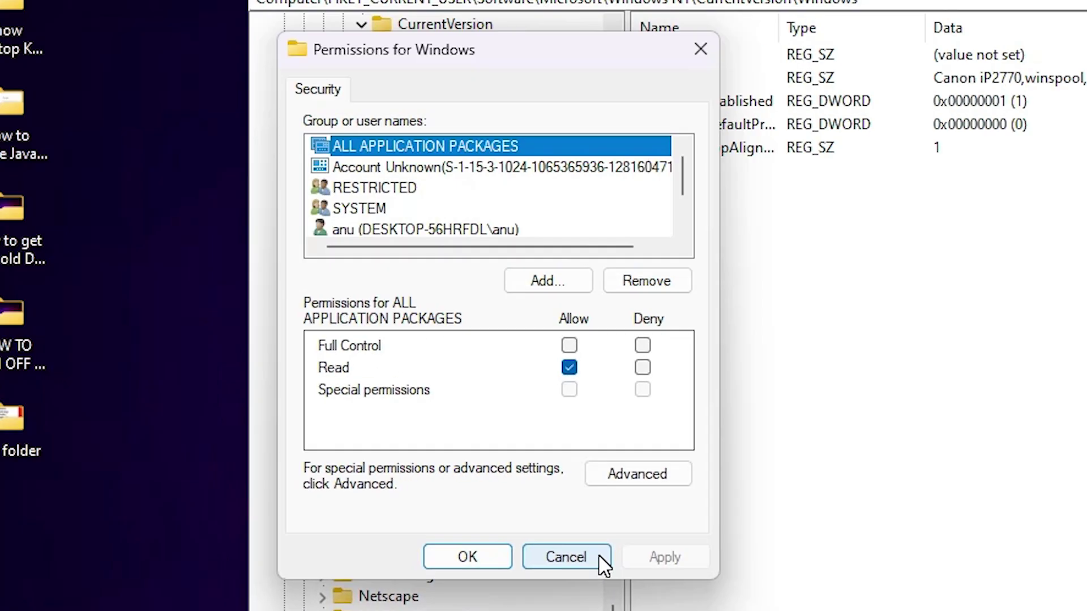
left_click(513, 170)
left_click(498, 148)
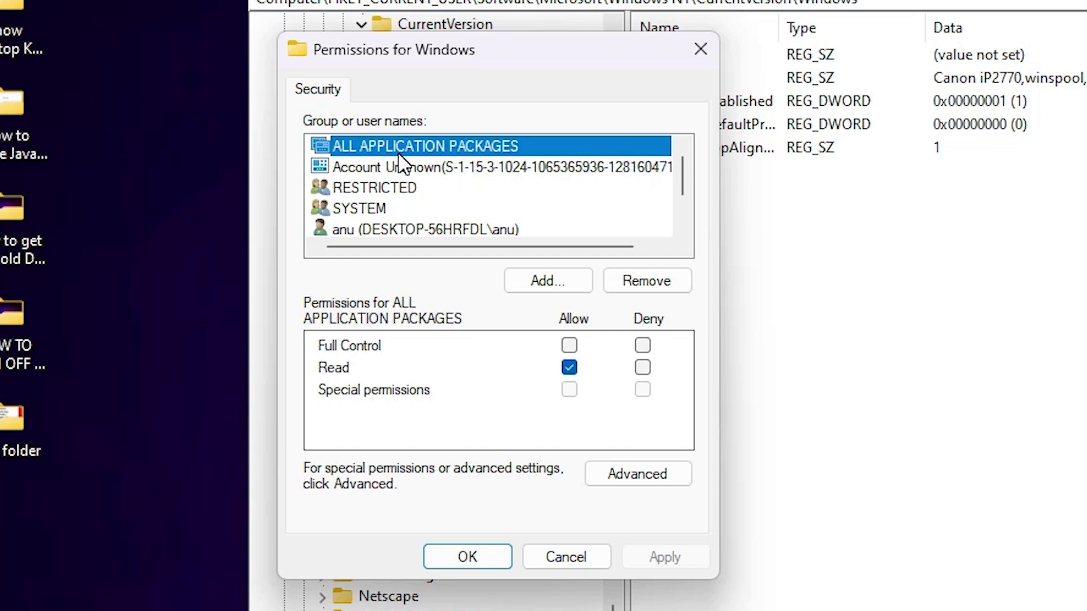
left_click(570, 346)
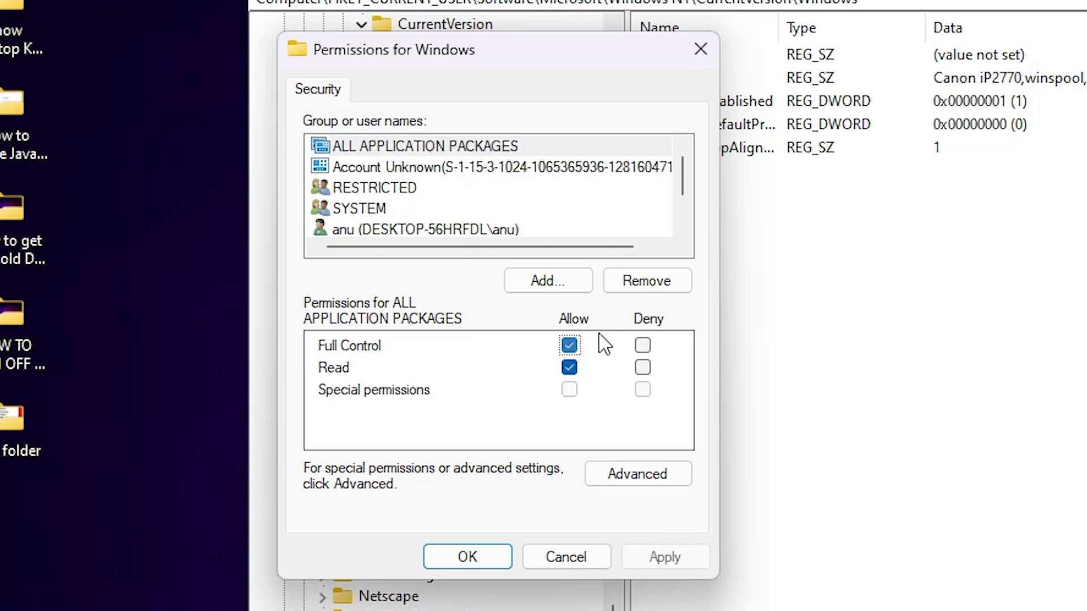
left_click(672, 559)
left_click(498, 559)
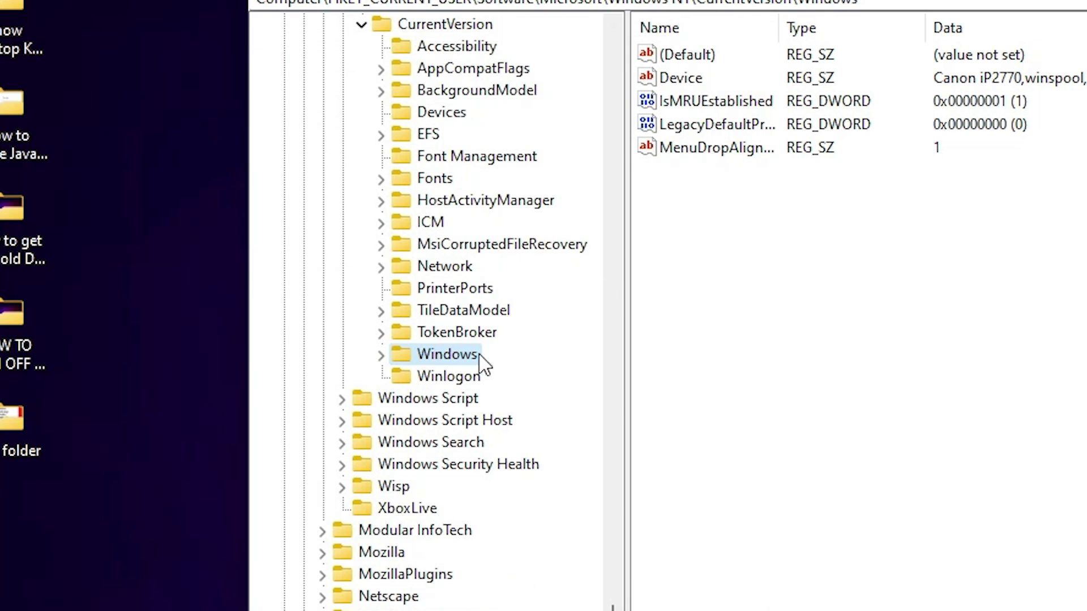
Add the Everyone group to the Windows key's permissions list
right_click(460, 357)
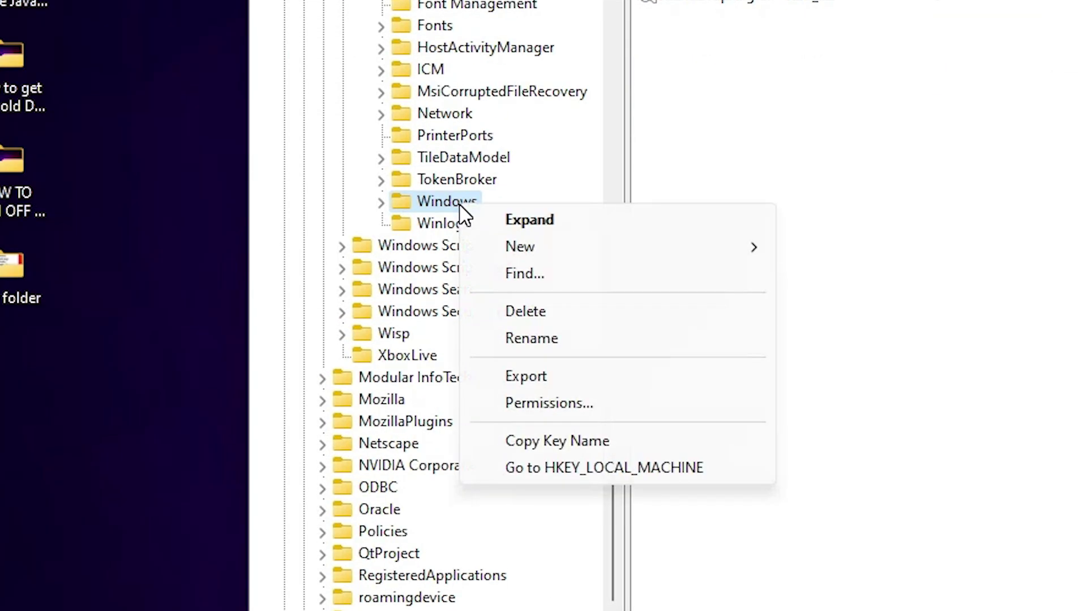
left_click(566, 403)
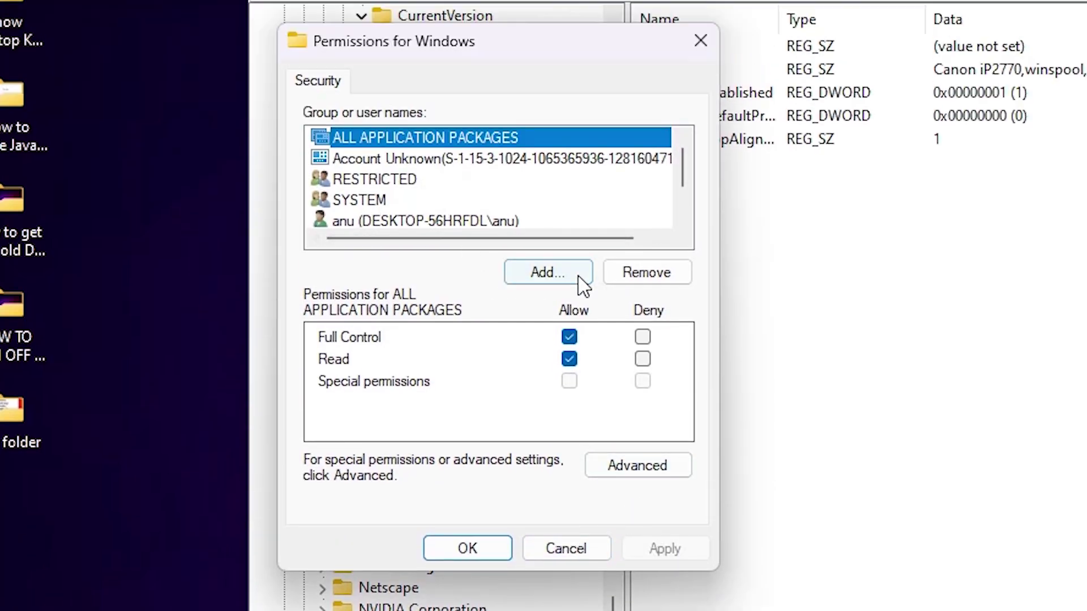
left_click(542, 276)
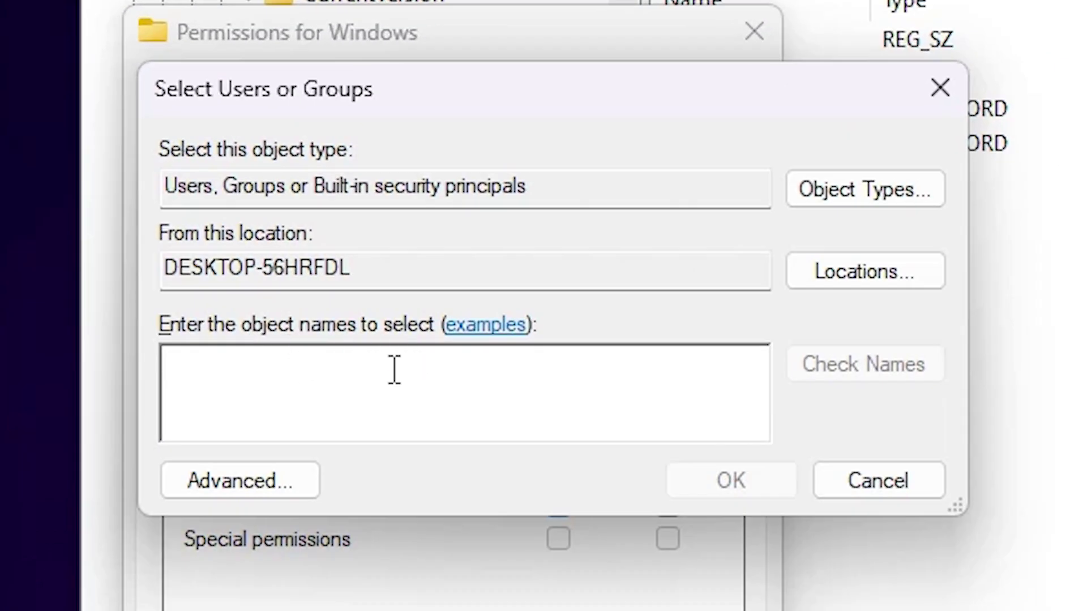
type("everyone")
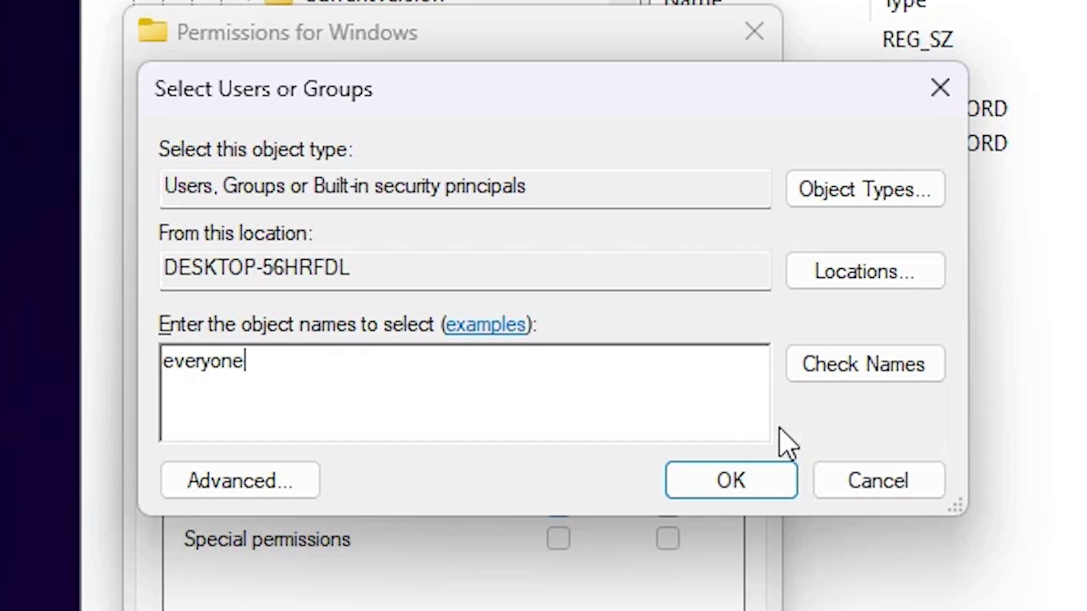
left_click(740, 492)
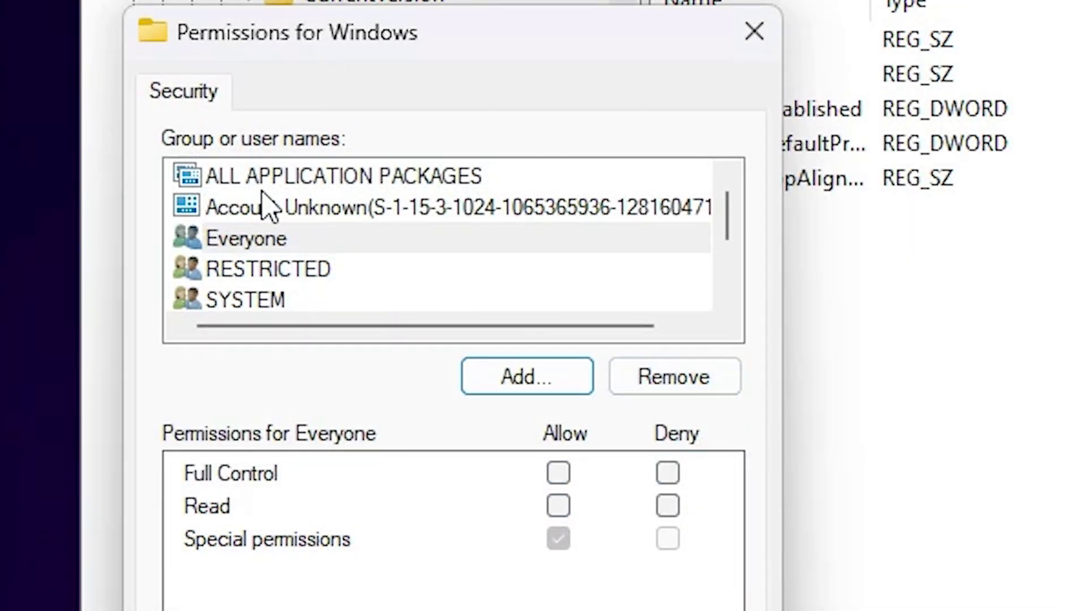
Allow Full Control for Everyone on the Windows key, apply, and confirm
left_click(233, 250)
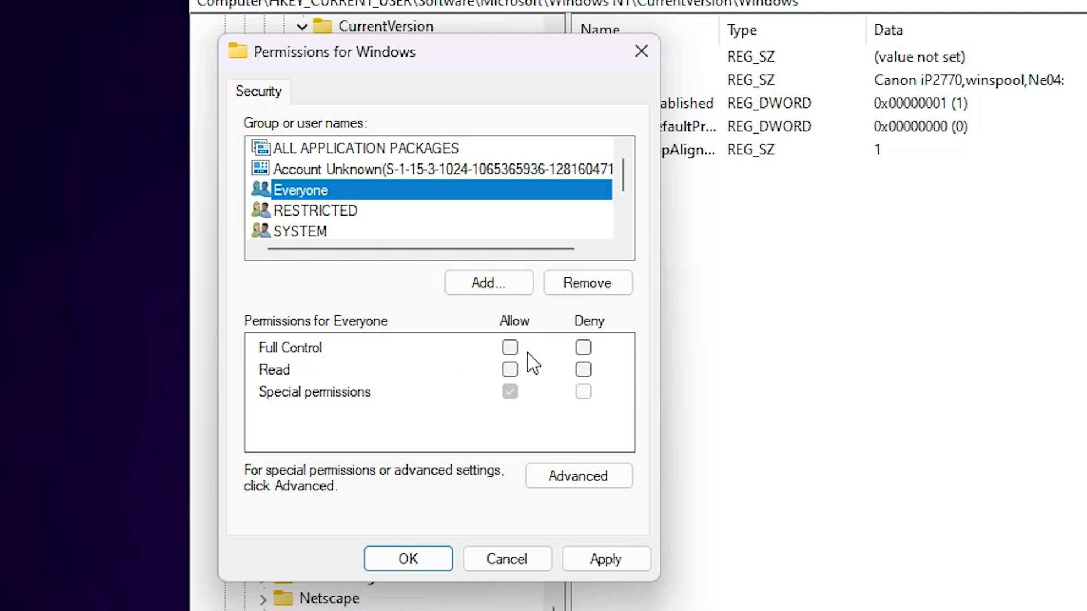
left_click(509, 347)
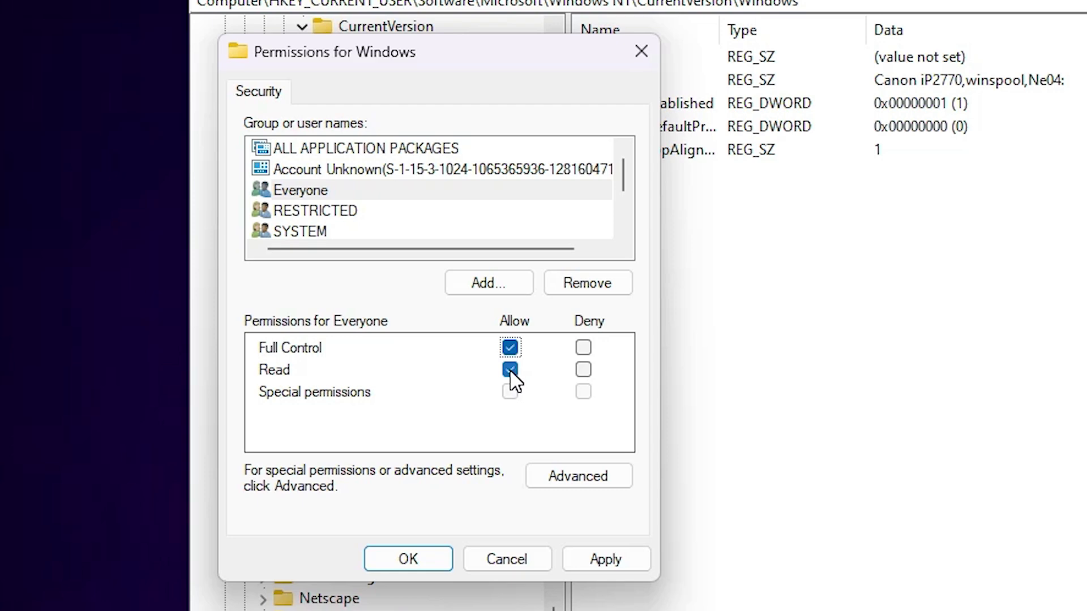
left_click(622, 563)
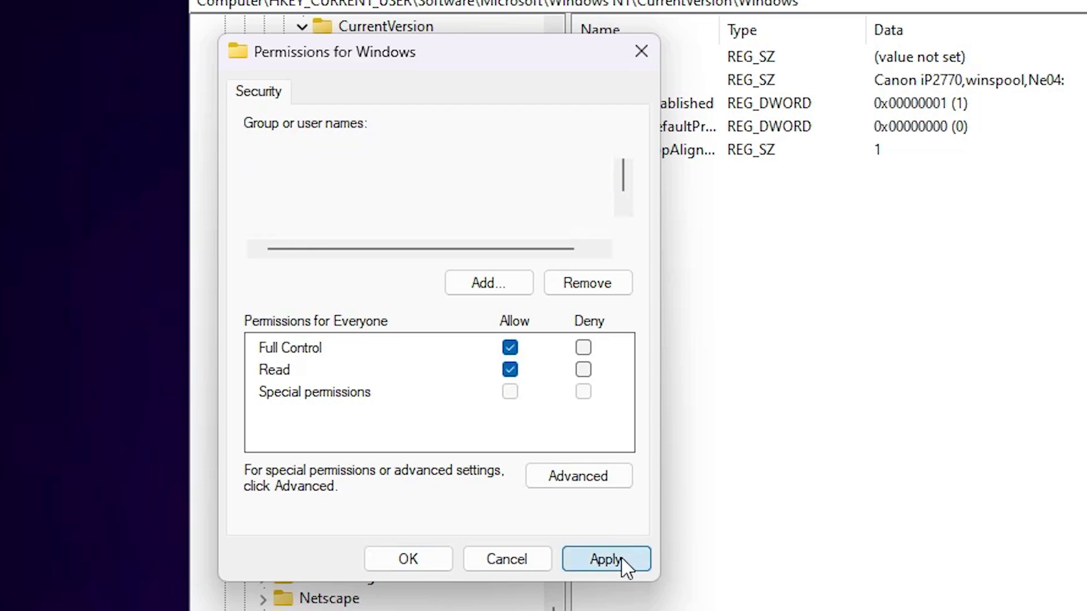
left_click(407, 559)
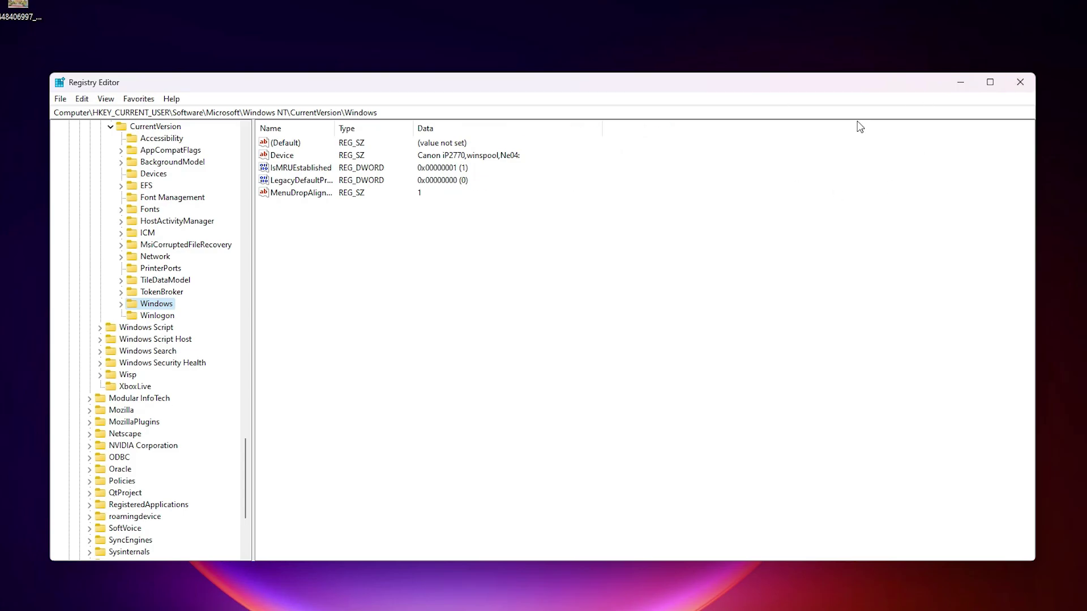
Close Registry Editor and search the Start menu for 'ser' to find Services
left_click(1020, 82)
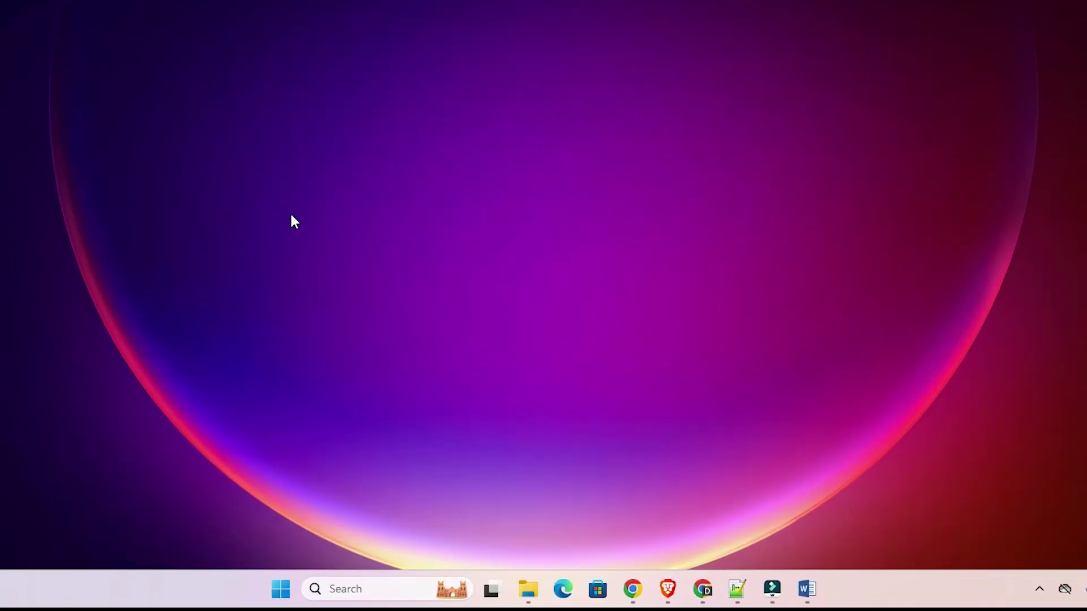
left_click(283, 597)
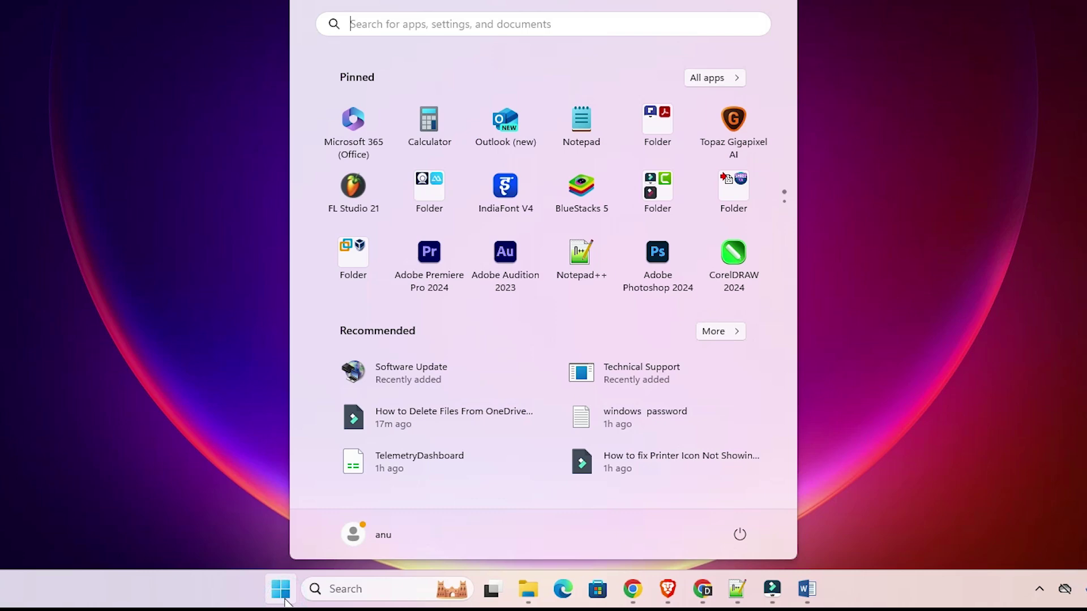
type("ser")
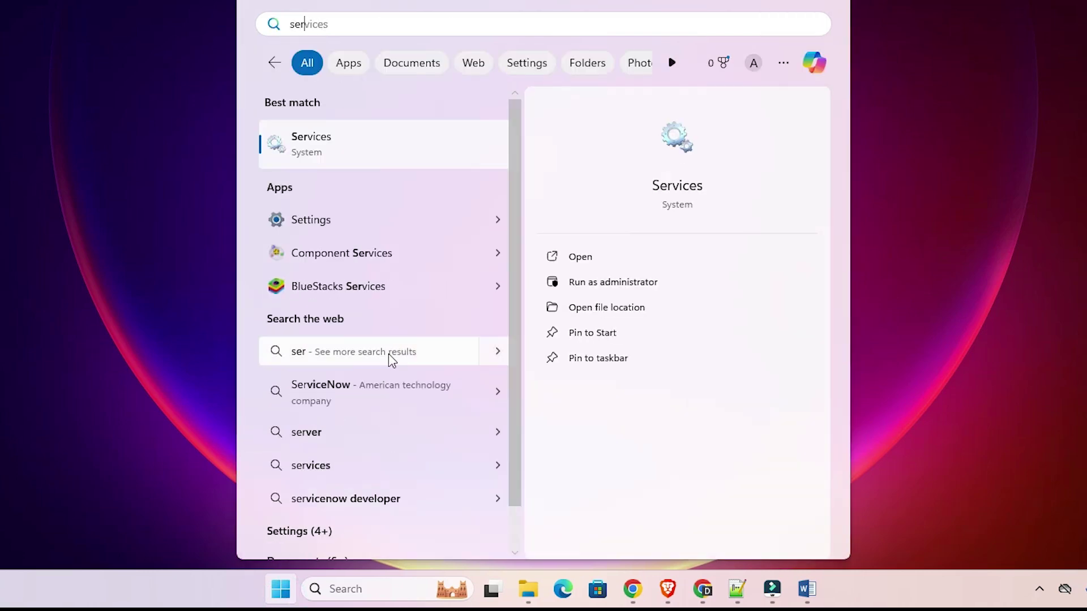
Open the Services console and select the Print Spooler service
left_click(339, 144)
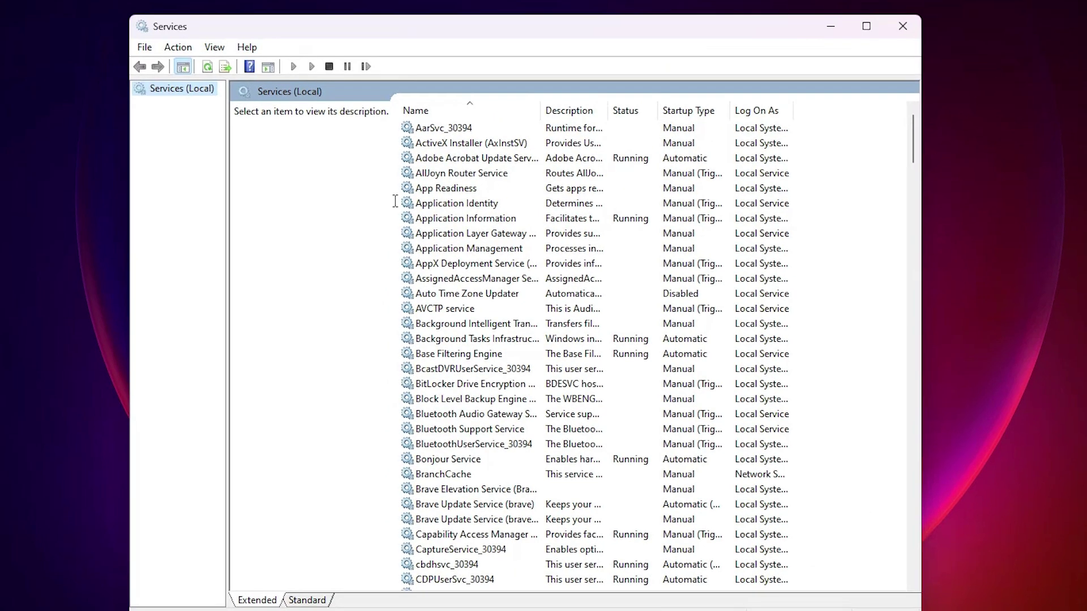
left_click(422, 205)
key("p")
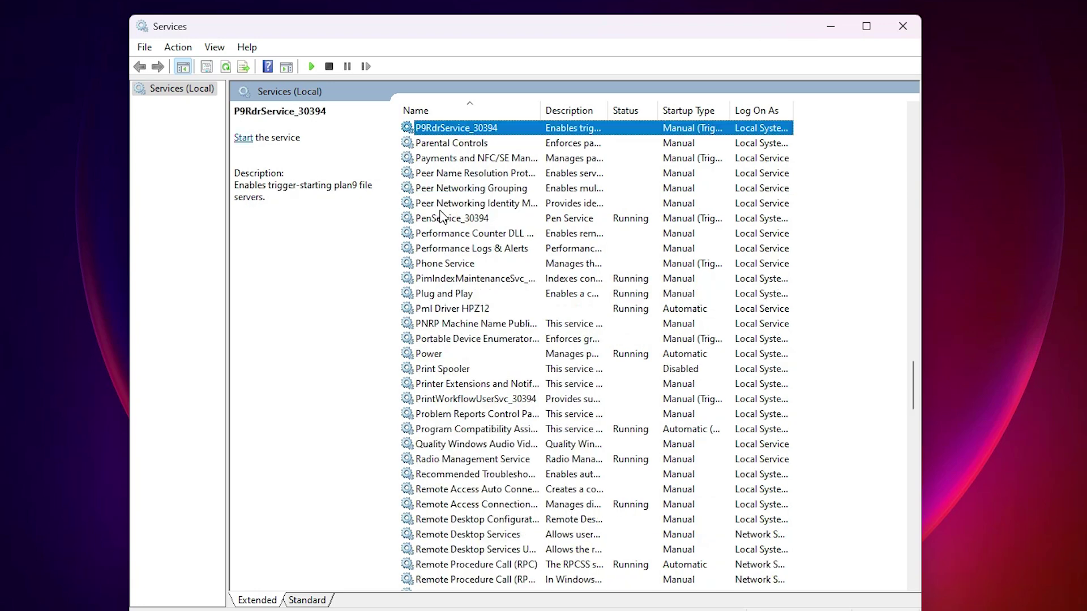
key("r")
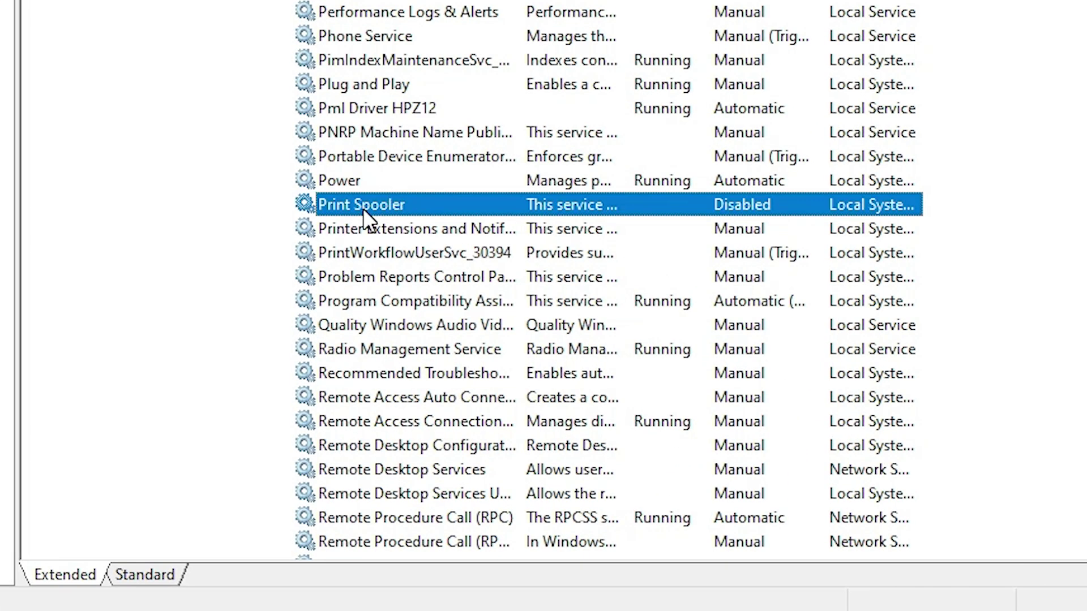
Set Print Spooler startup to Automatic, start it, then restart the service
right_click(360, 206)
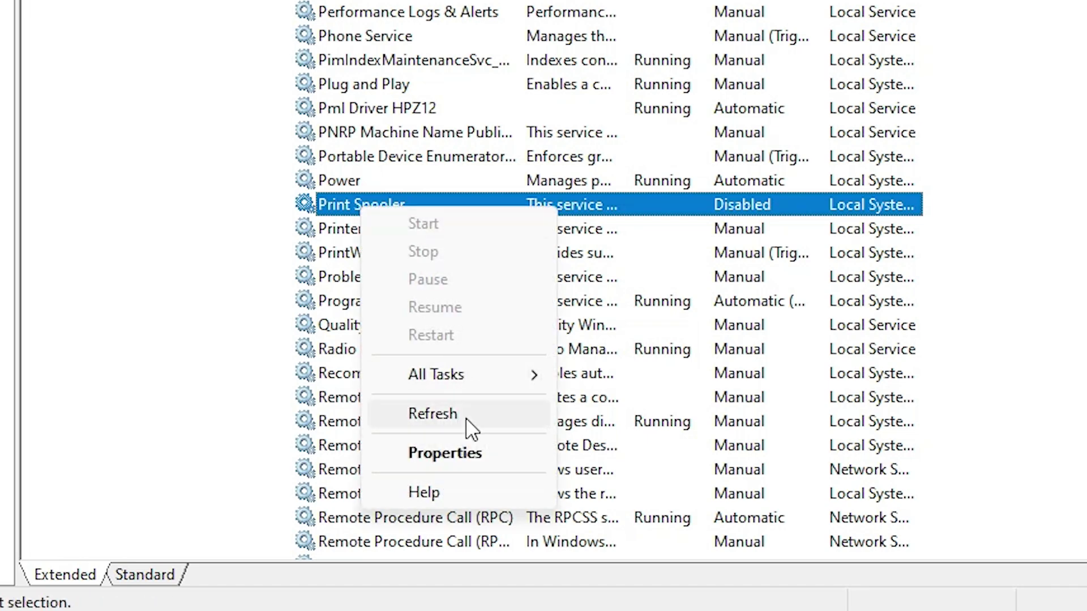
left_click(465, 450)
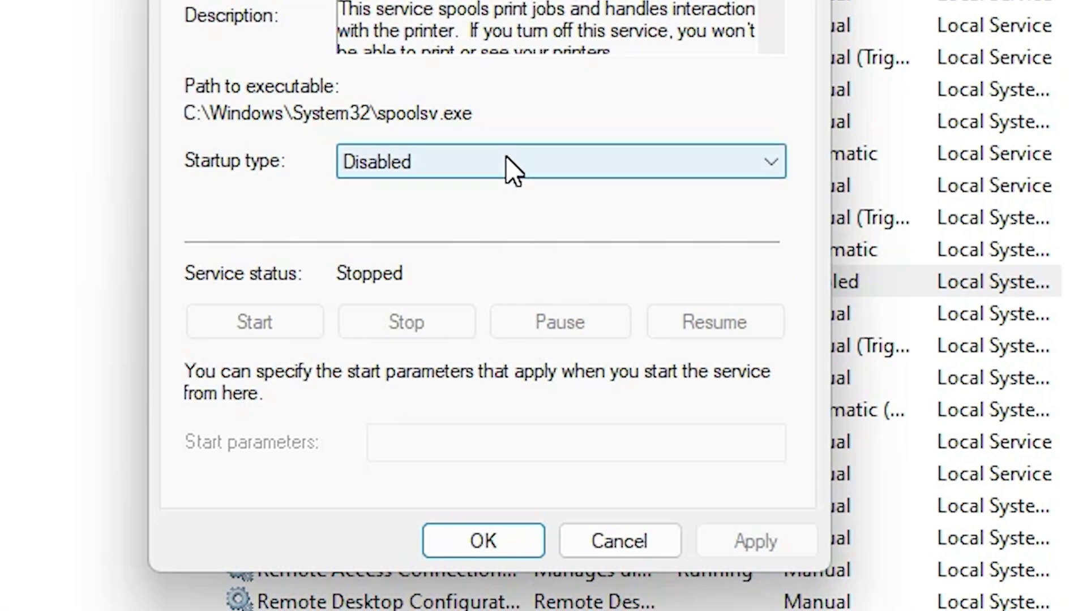
left_click(522, 281)
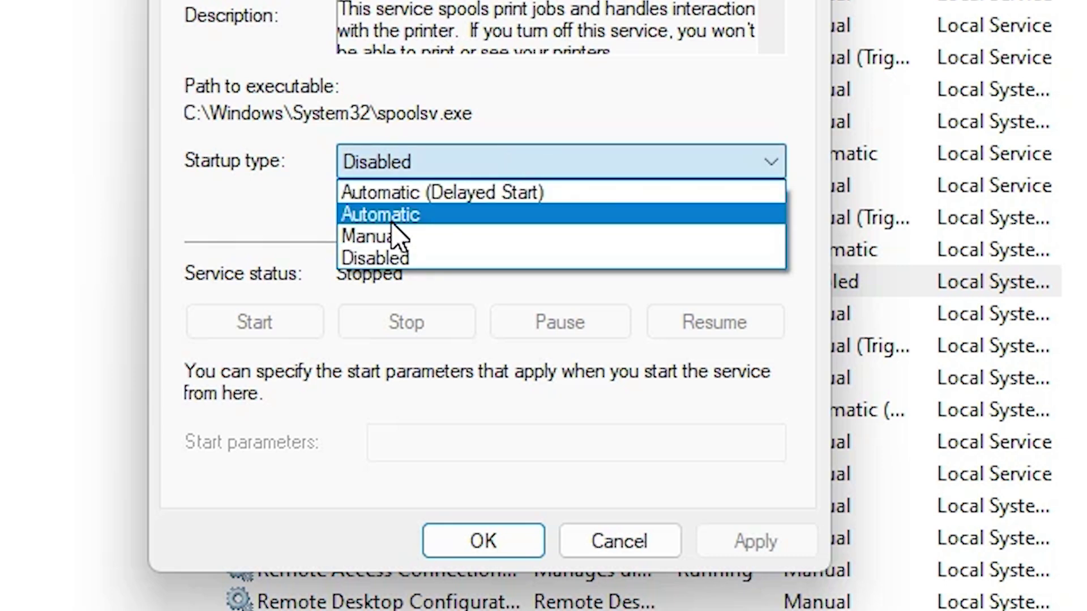
left_click(398, 218)
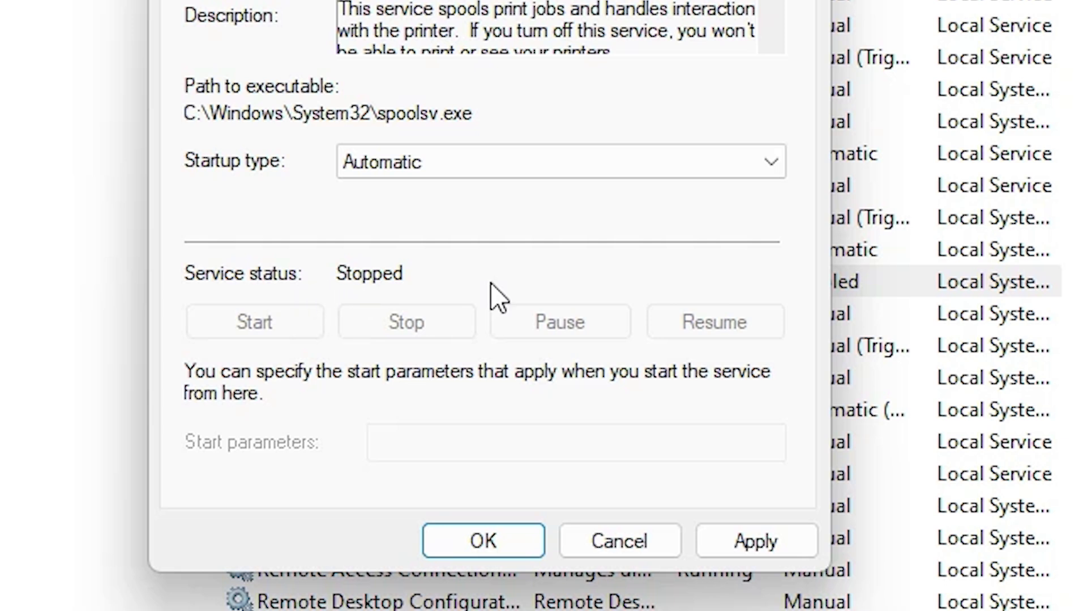
left_click(755, 540)
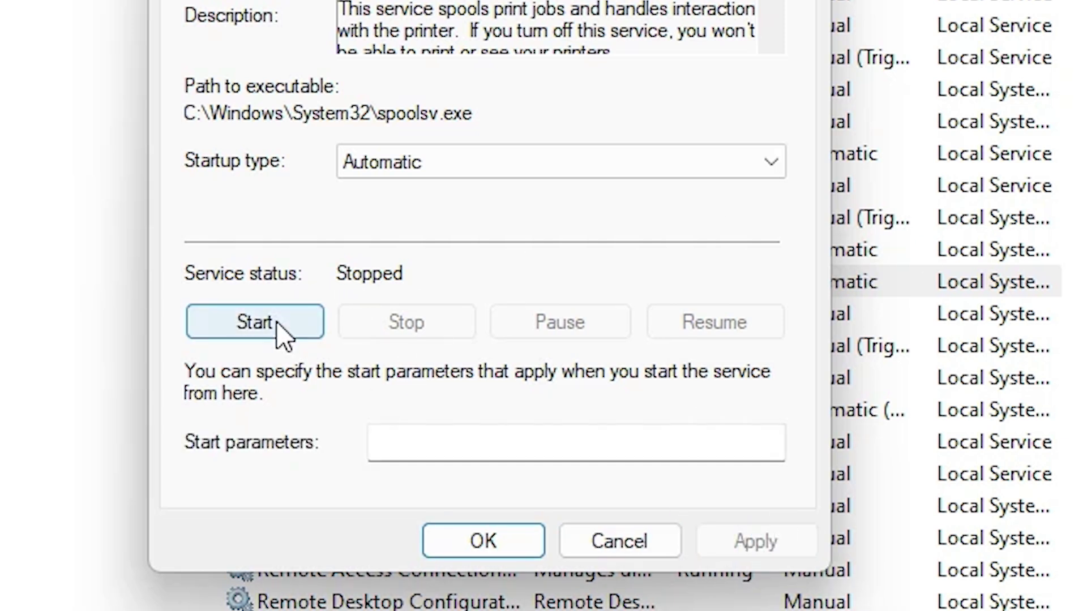
left_click(262, 330)
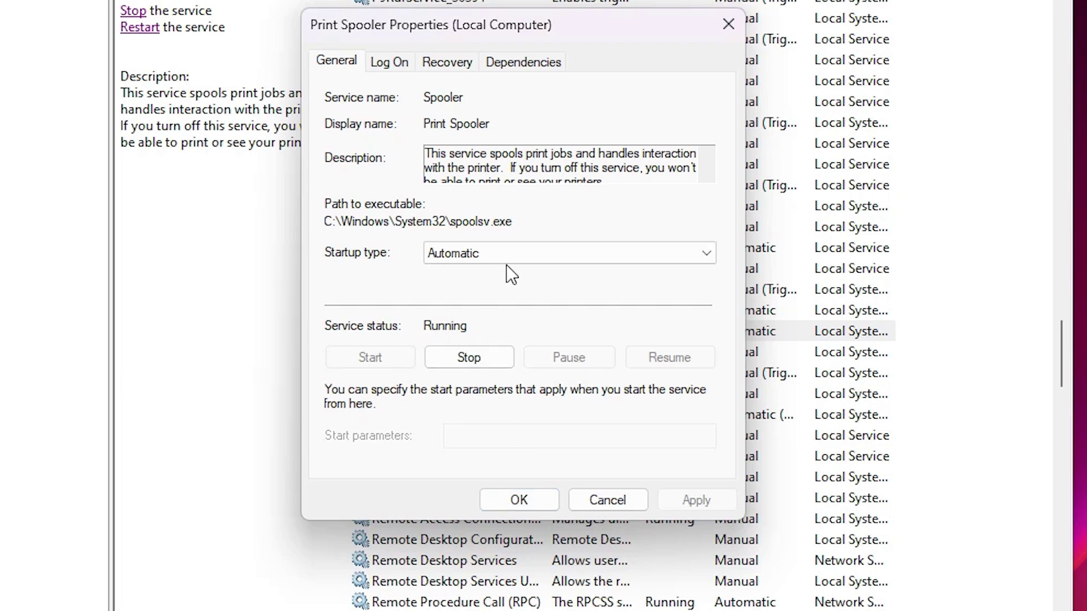
left_click(518, 500)
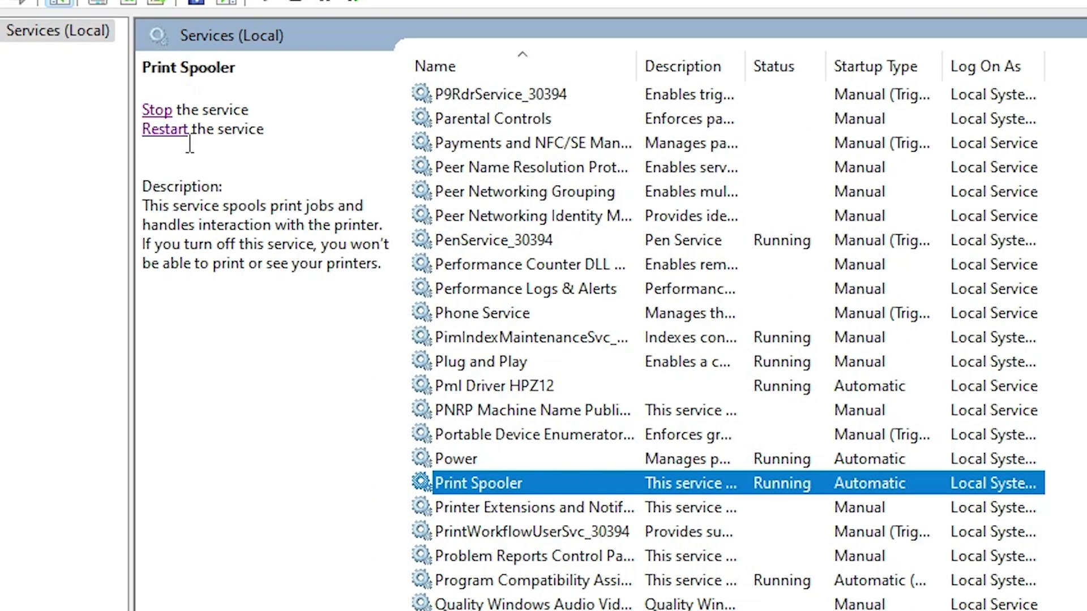
left_click(176, 131)
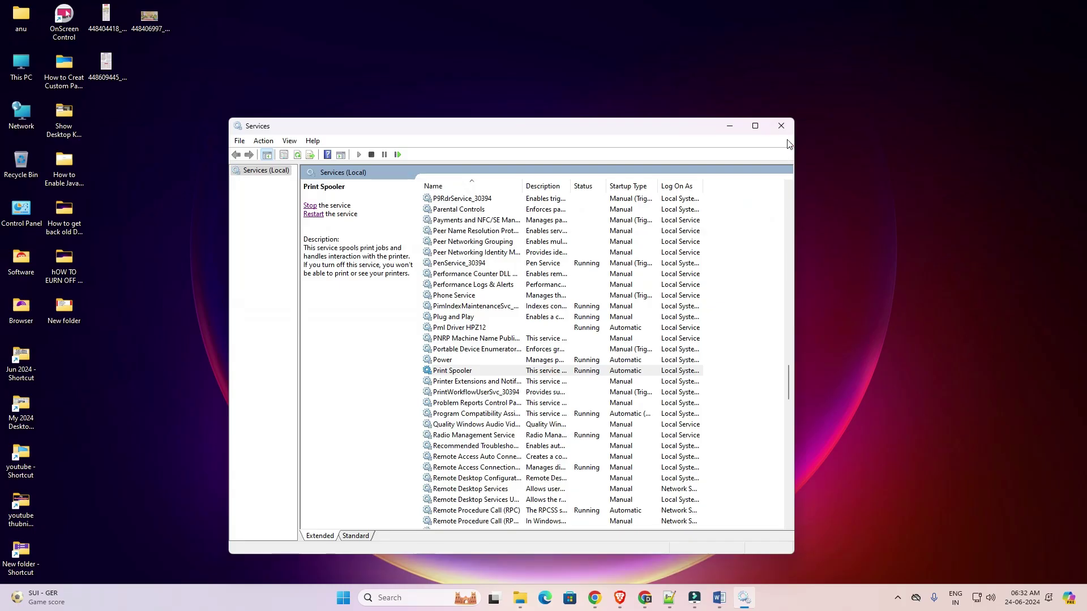
Close Services, return to Word's Hii document, and print it from the Ctrl+P screen
left_click(781, 126)
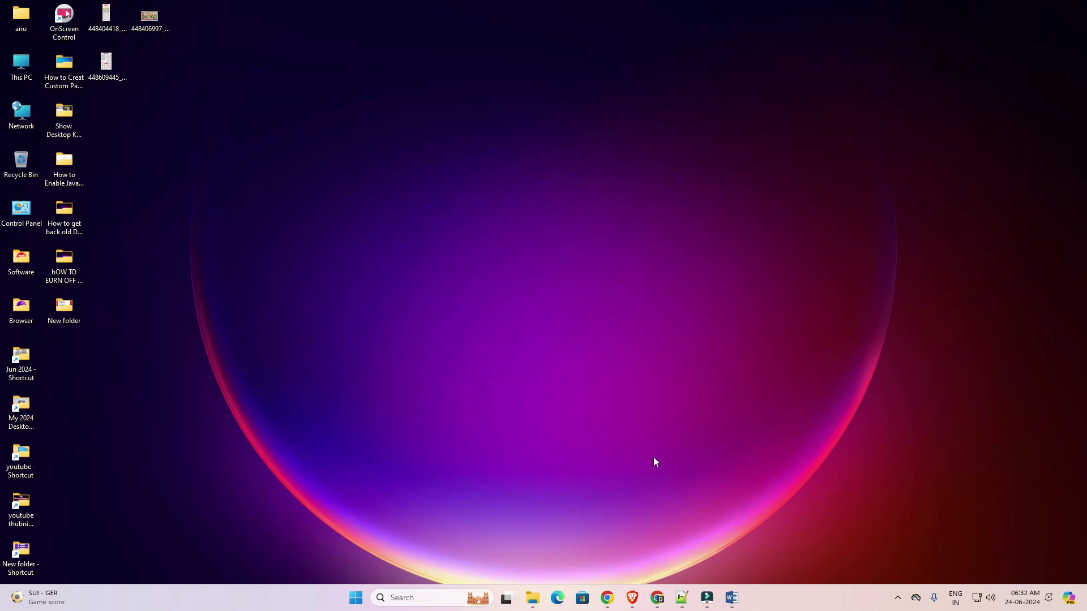
left_click(731, 597)
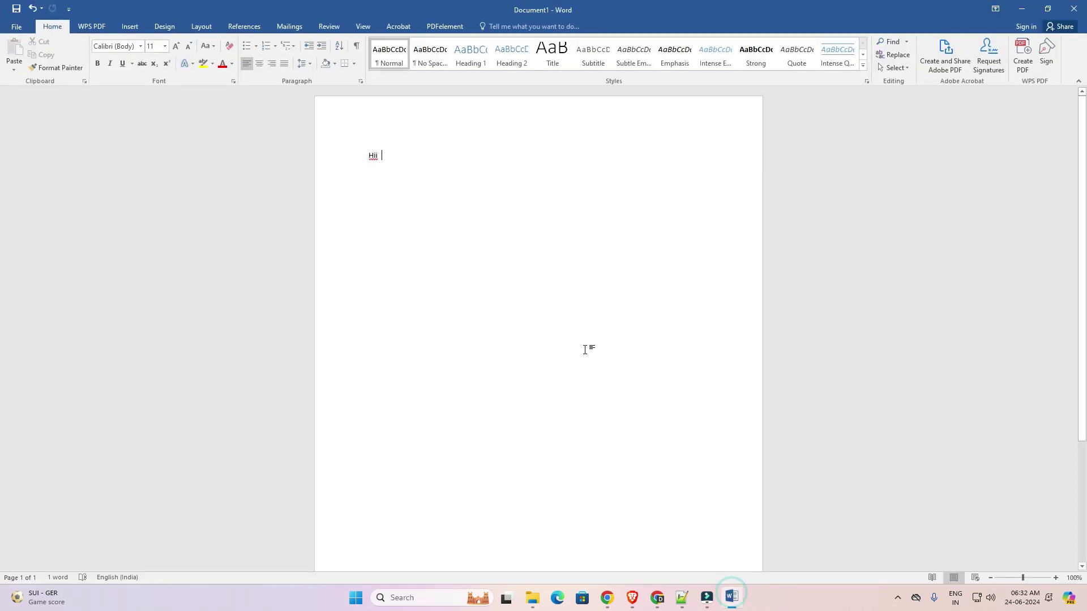
key("ctrl+p")
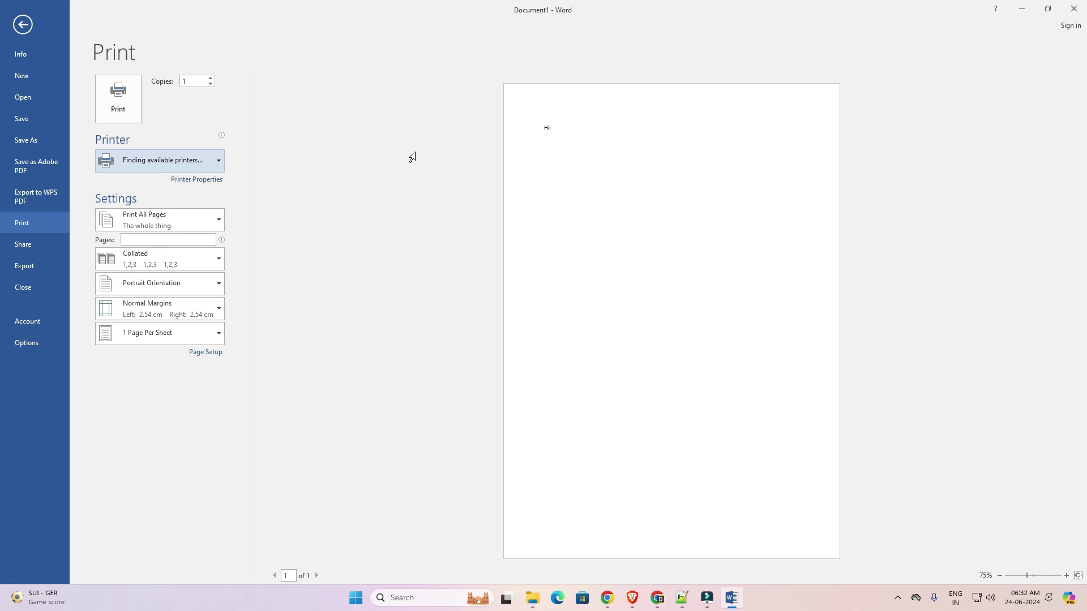
left_click(169, 163)
left_click(126, 99)
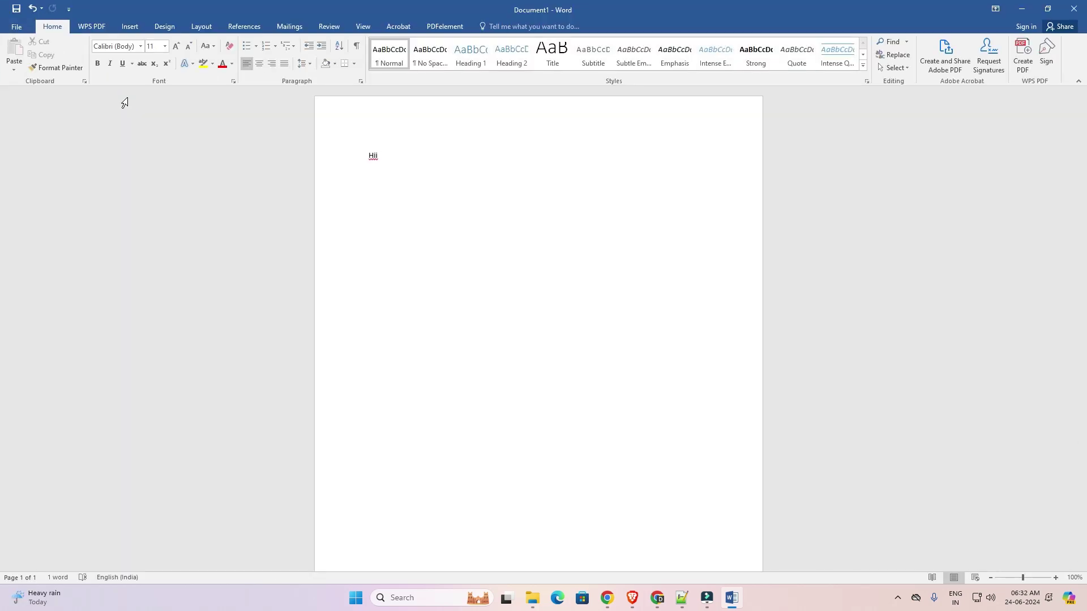